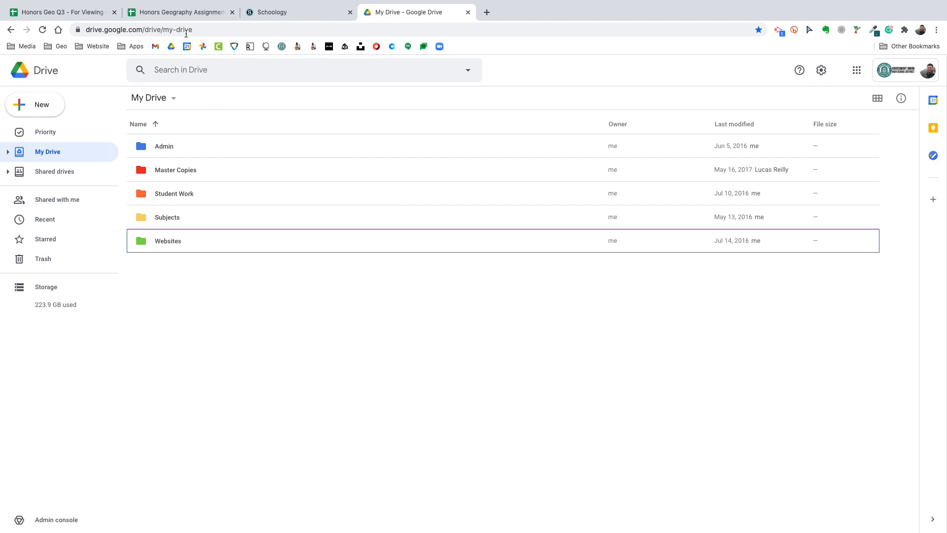
Close the Publish to the web dialog in the Honors Geo Q3 - For Viewing sheet and look through the submitted screencast links
{"action": "left_click", "coordinate": [60, 12]}
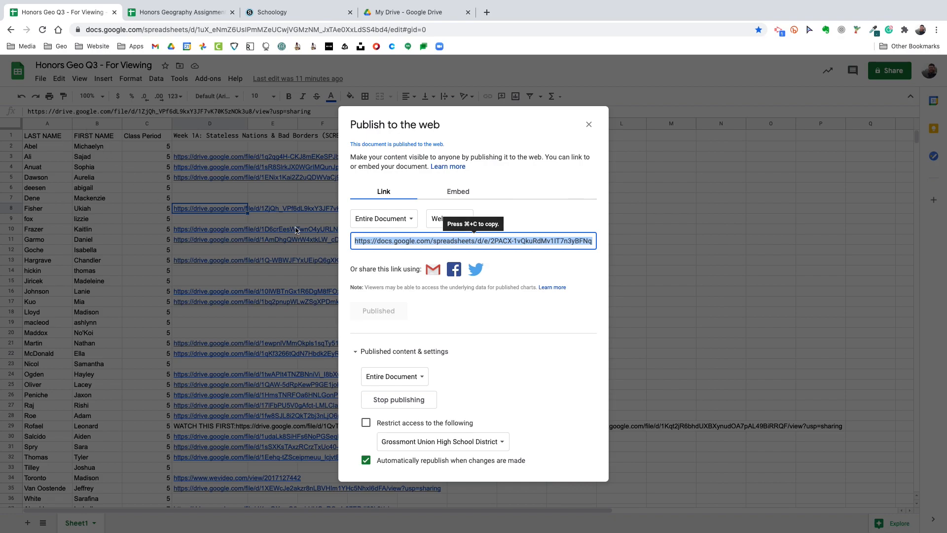
{"action": "left_click", "coordinate": [589, 124]}
{"action": "scroll", "coordinate": [231, 204], "scroll_direction": "down", "scroll_amount": 2}
{"action": "scroll", "coordinate": [230, 205], "scroll_direction": "down", "scroll_amount": 3}
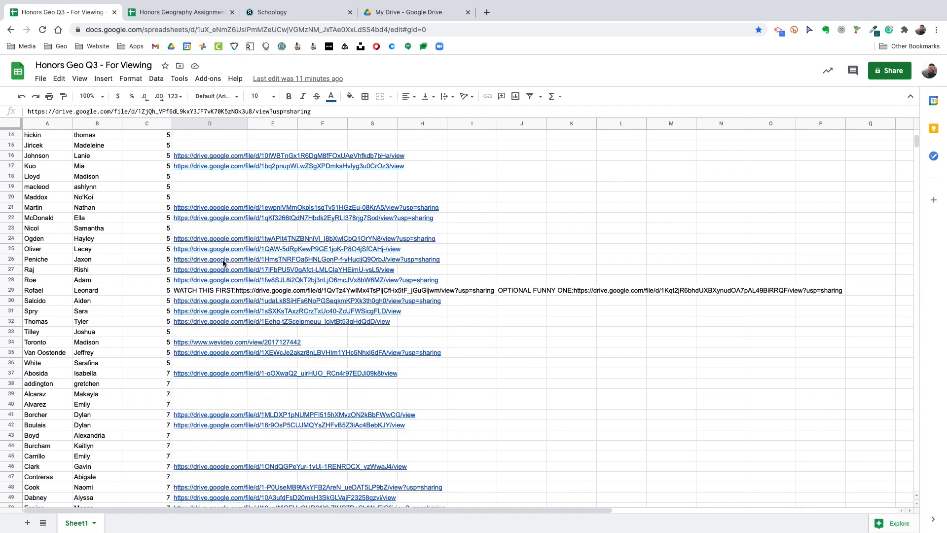
{"action": "mouse_move", "coordinate": [197, 262]}
{"action": "scroll", "coordinate": [198, 262], "scroll_direction": "up", "scroll_amount": 5}
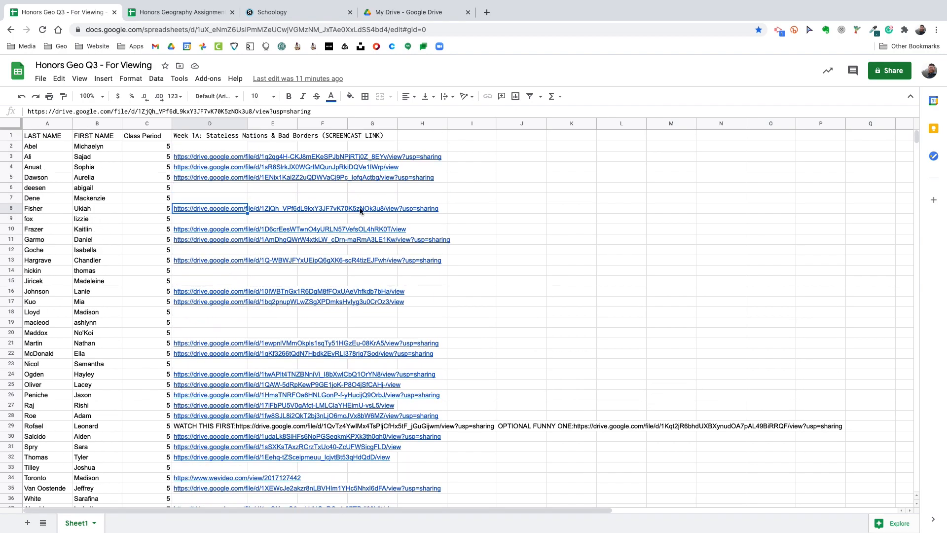
Switch to Google Drive and create a new Google My Maps map in My Drive
{"action": "left_click", "coordinate": [412, 17]}
{"action": "left_click", "coordinate": [248, 379]}
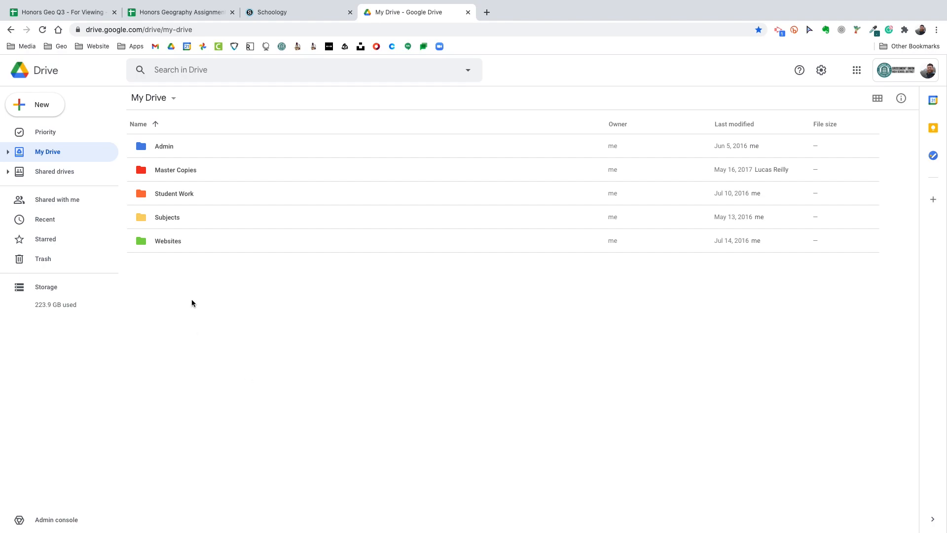
{"action": "left_click", "coordinate": [42, 108]}
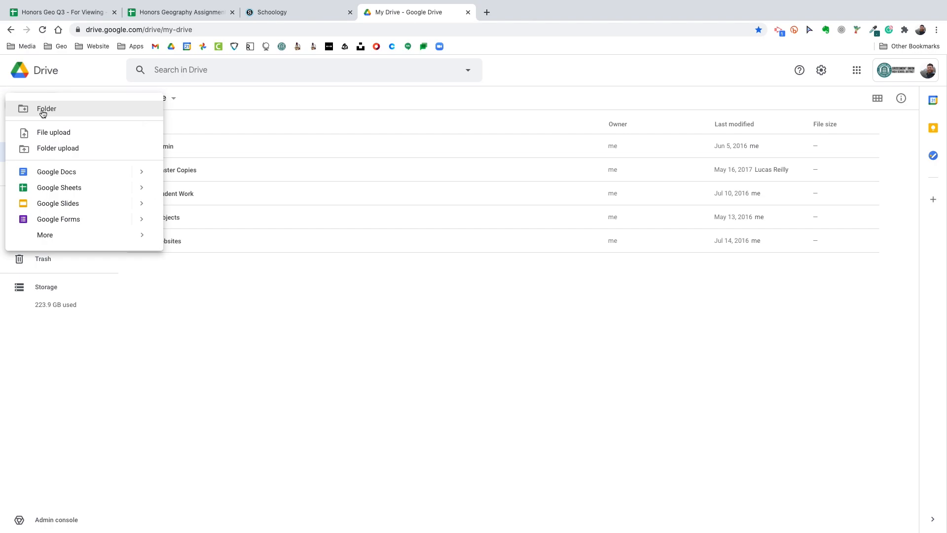
{"action": "mouse_move", "coordinate": [78, 236]}
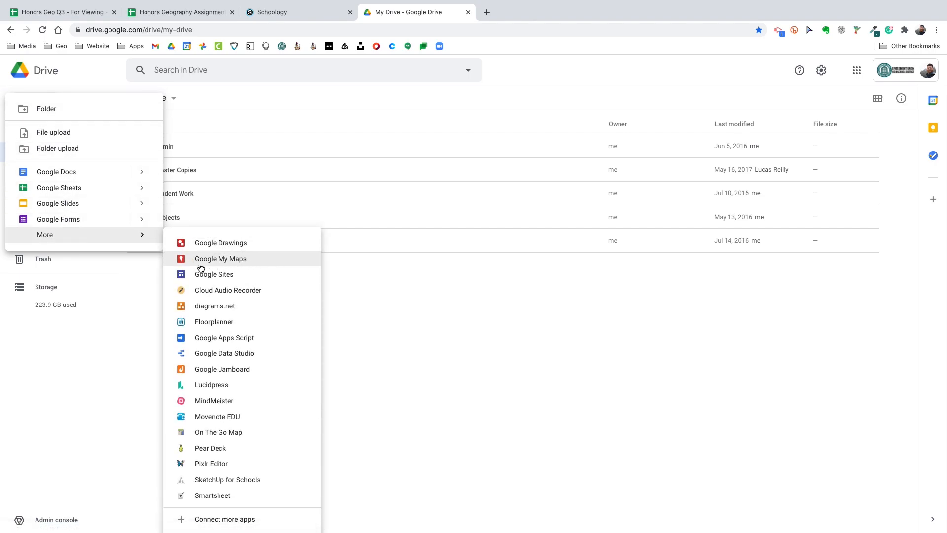
{"action": "left_click", "coordinate": [233, 260]}
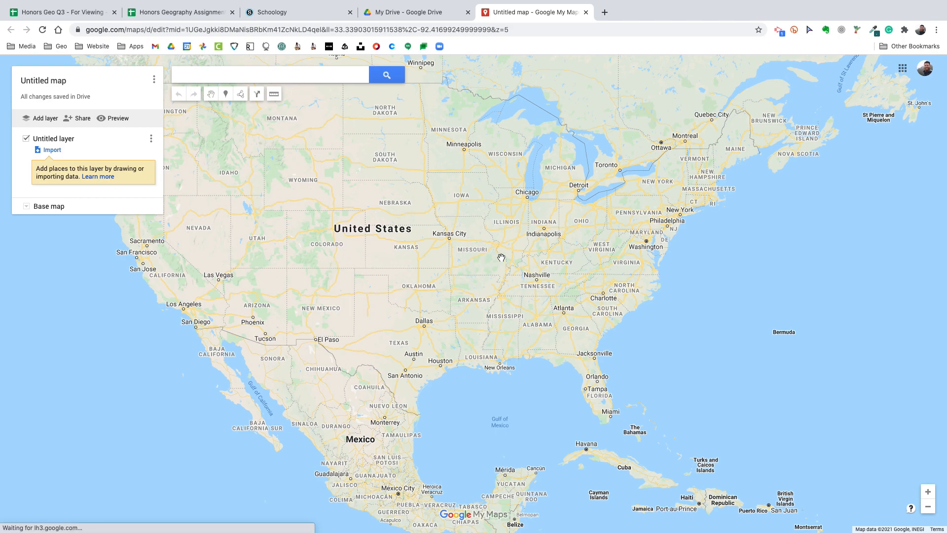
{"action": "scroll", "coordinate": [573, 263], "scroll_direction": "down", "scroll_amount": 2}
{"action": "left_click_drag", "start_coordinate": [660, 281], "coordinate": [371, 285]}
{"action": "left_click_drag", "start_coordinate": [560, 290], "coordinate": [454, 296]}
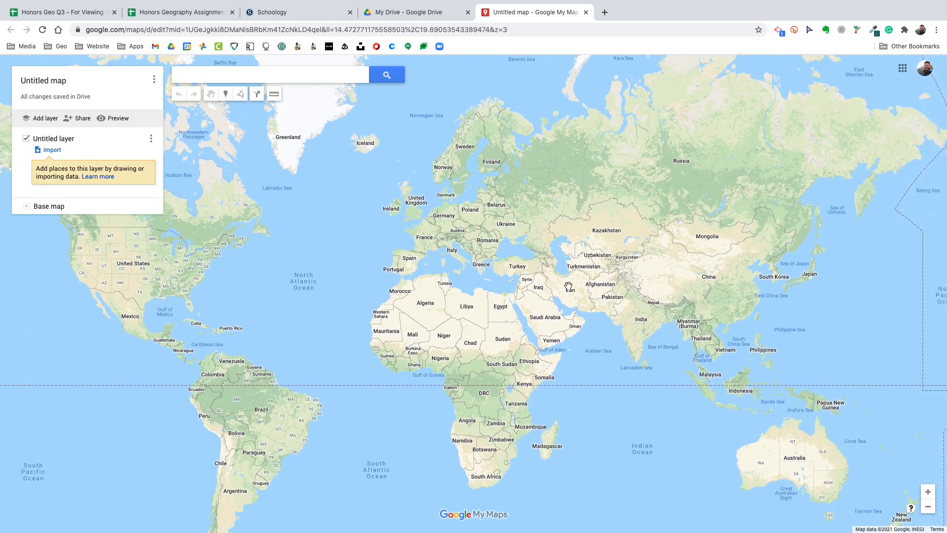
{"action": "scroll", "coordinate": [569, 286], "scroll_direction": "up", "scroll_amount": 2}
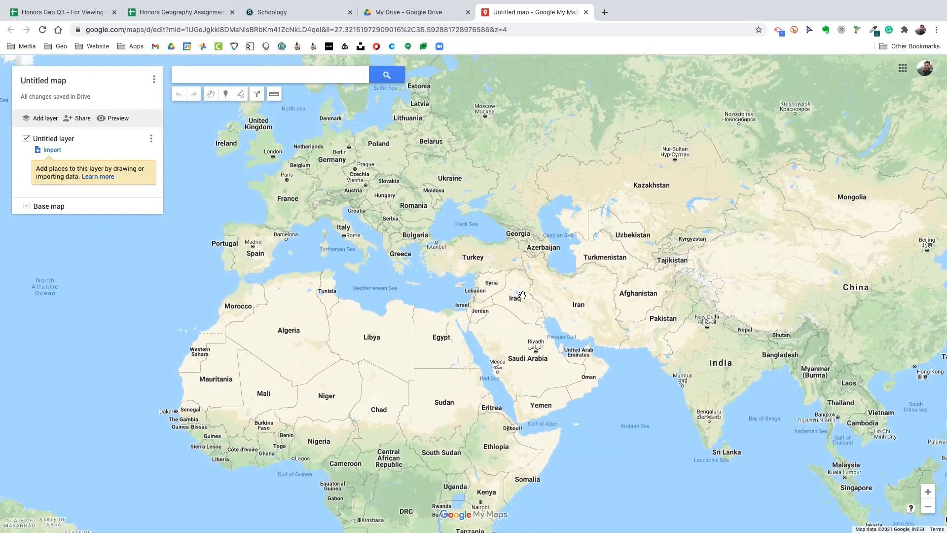
{"action": "left_click_drag", "start_coordinate": [523, 295], "coordinate": [575, 258]}
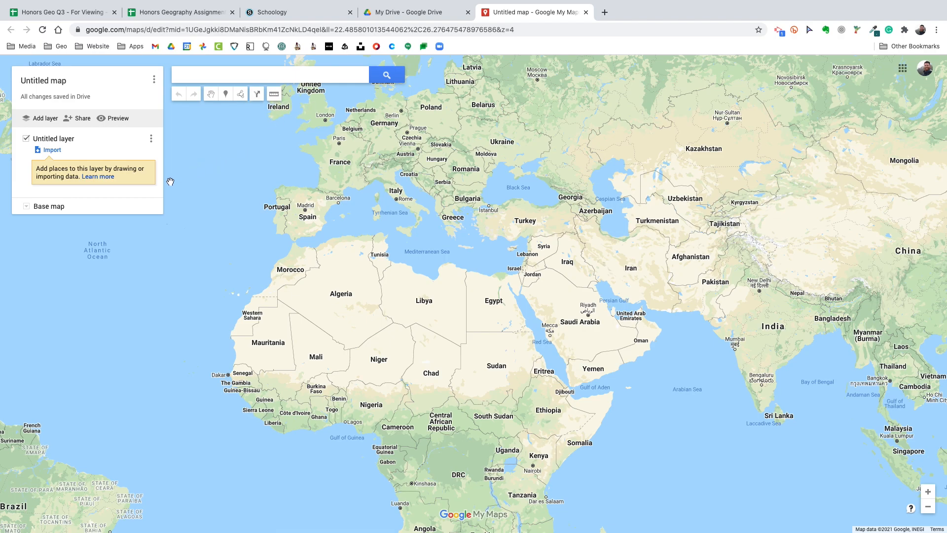
Title the map "Sateless Nations and Bad Borders" followed by a hyphen and the author's full name, and save it
{"action": "left_click", "coordinate": [60, 83]}
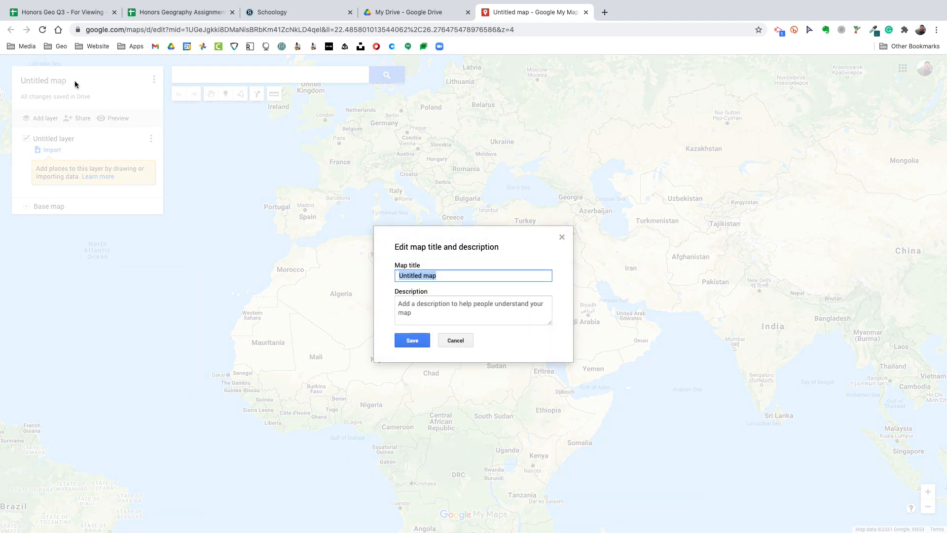
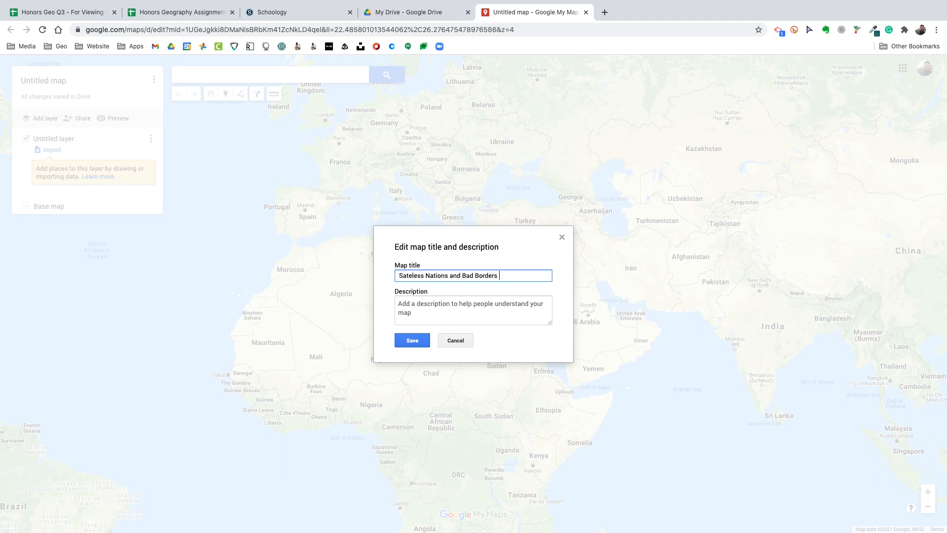
{"action": "left_click", "coordinate": [411, 340]}
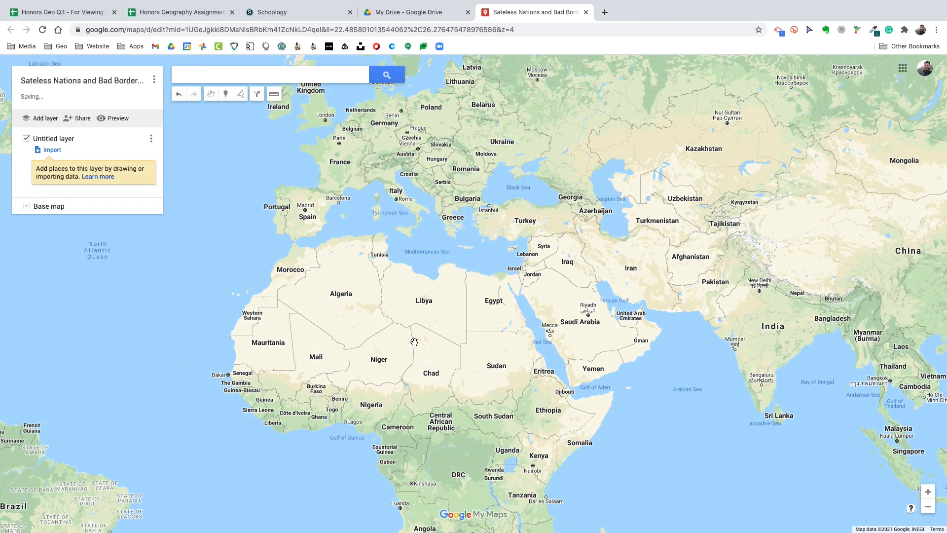
Rename the untitled map layer to "Disputed Territories"
{"action": "left_click_drag", "start_coordinate": [423, 301], "coordinate": [197, 333]}
{"action": "scroll", "coordinate": [564, 287], "scroll_direction": "up", "scroll_amount": 3}
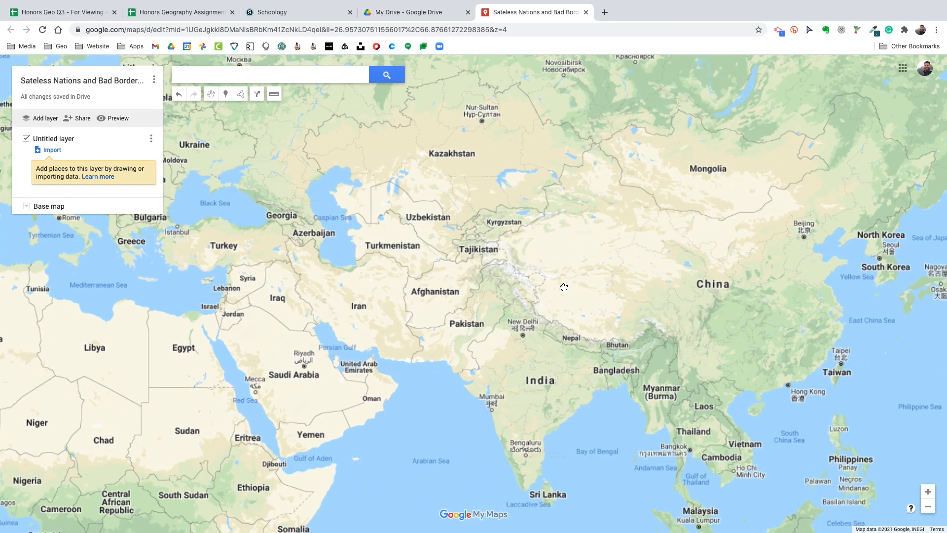
{"action": "left_click_drag", "start_coordinate": [564, 287], "coordinate": [629, 272]}
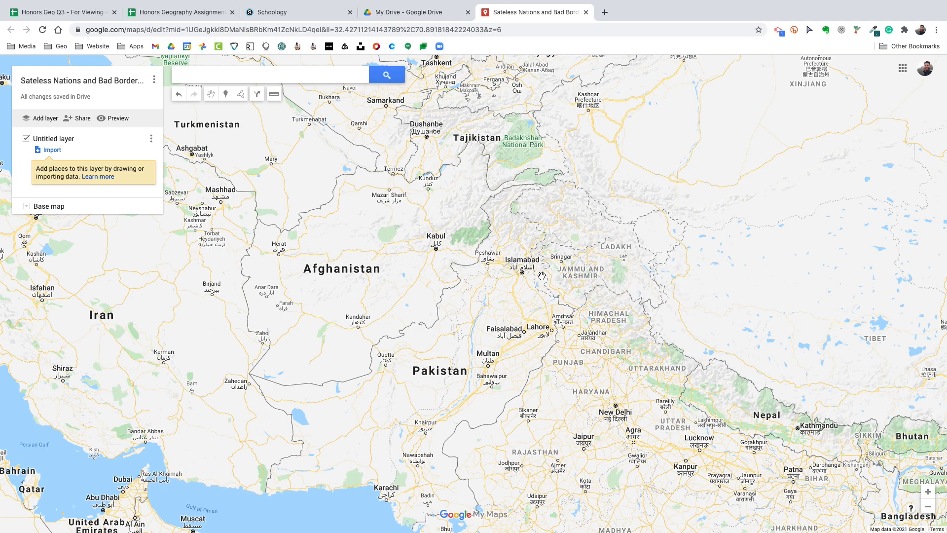
{"action": "left_click_drag", "start_coordinate": [580, 277], "coordinate": [566, 285]}
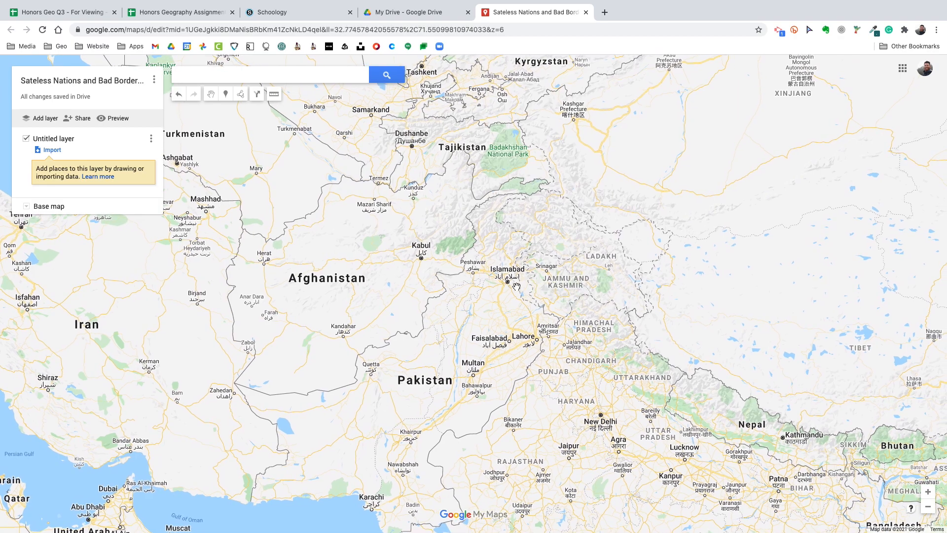
{"action": "left_click", "coordinate": [60, 139]}
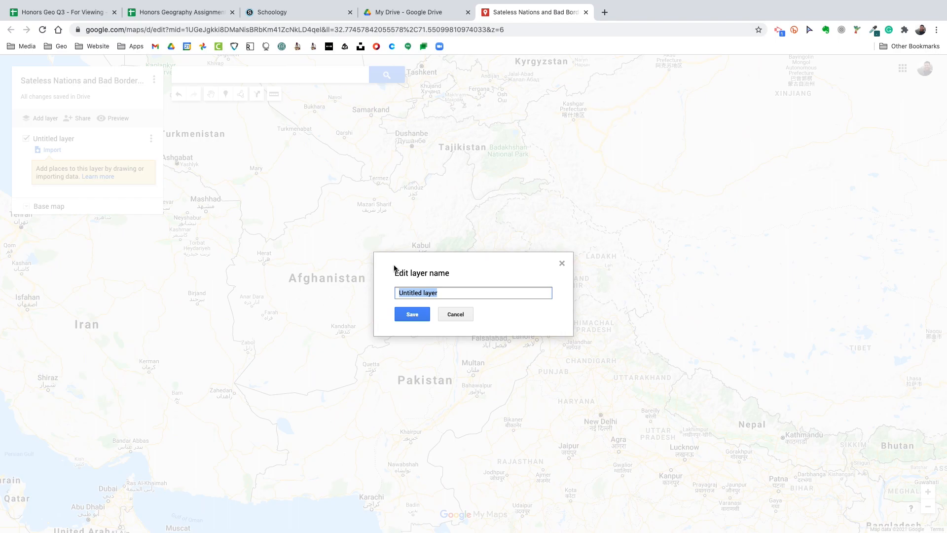
{"action": "type", "text": "Disputed Territories"}
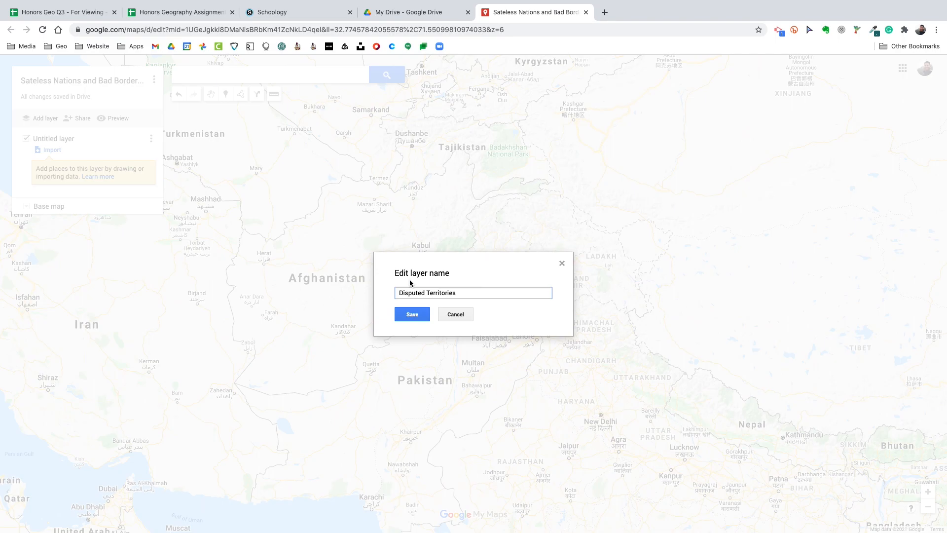
{"action": "left_click", "coordinate": [412, 315]}
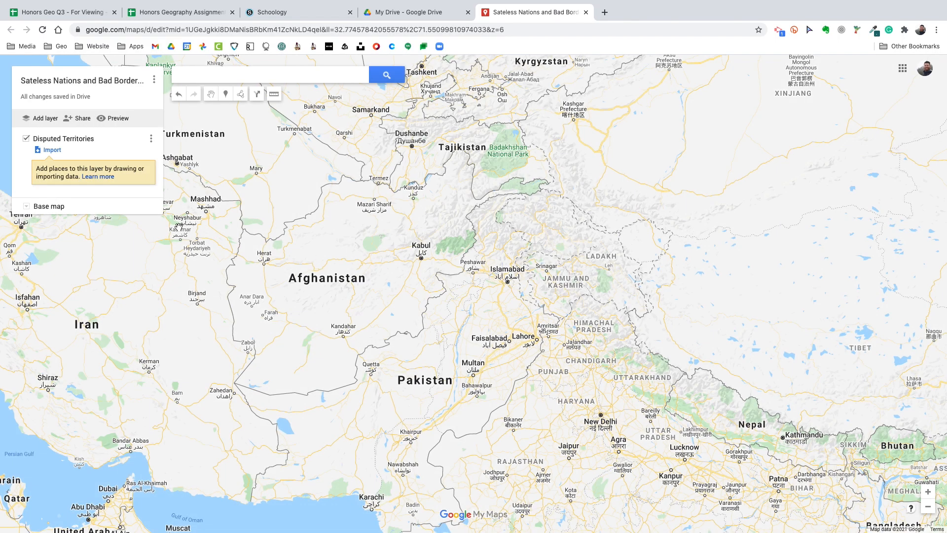
Place a marker in the disputed region just northwest of Srinagar and name it "Kashmir"
{"action": "left_click", "coordinate": [226, 97]}
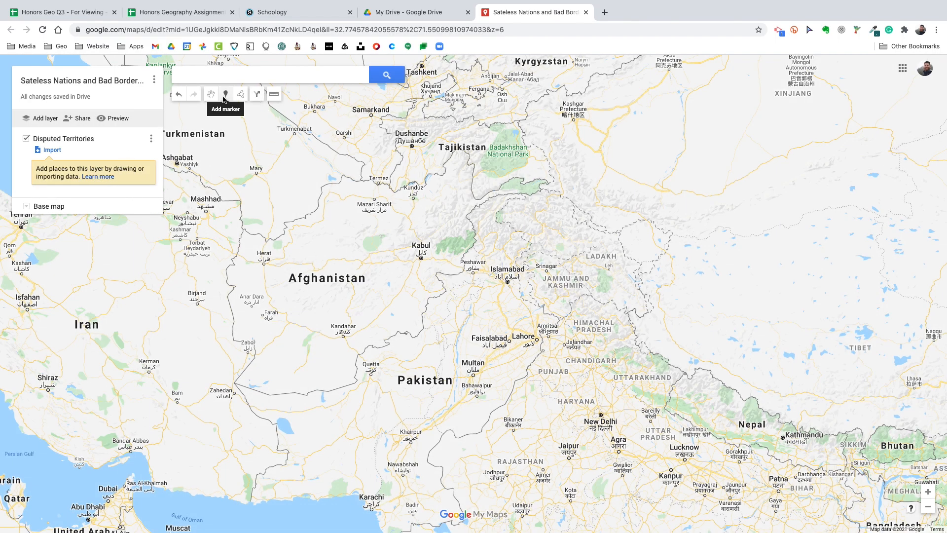
{"action": "left_click", "coordinate": [540, 250]}
{"action": "left_click_drag", "start_coordinate": [506, 170], "coordinate": [471, 170]}
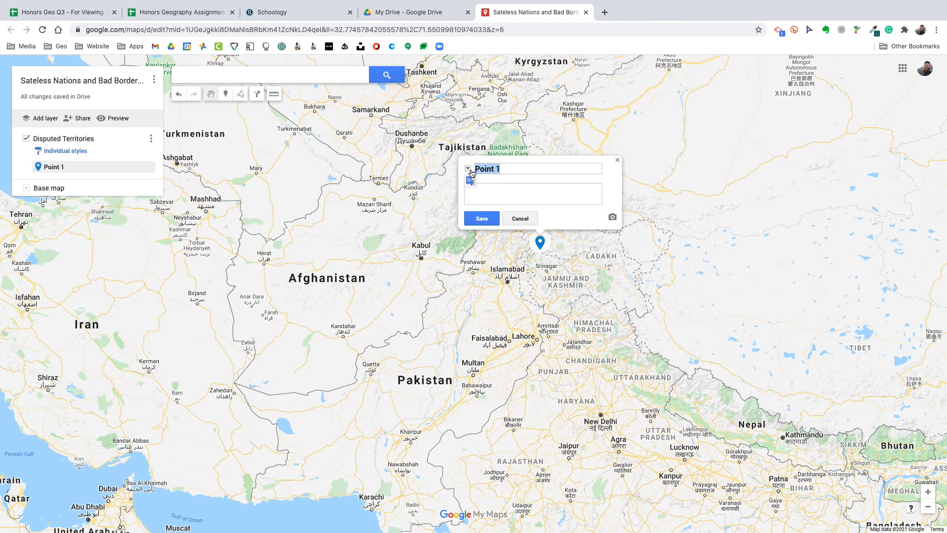
{"action": "type", "text": "Kashmir"}
Give the Kashmir marker a description with the lines "~ Note 1" and "~ Line 2", and save it
{"action": "left_click", "coordinate": [492, 189]}
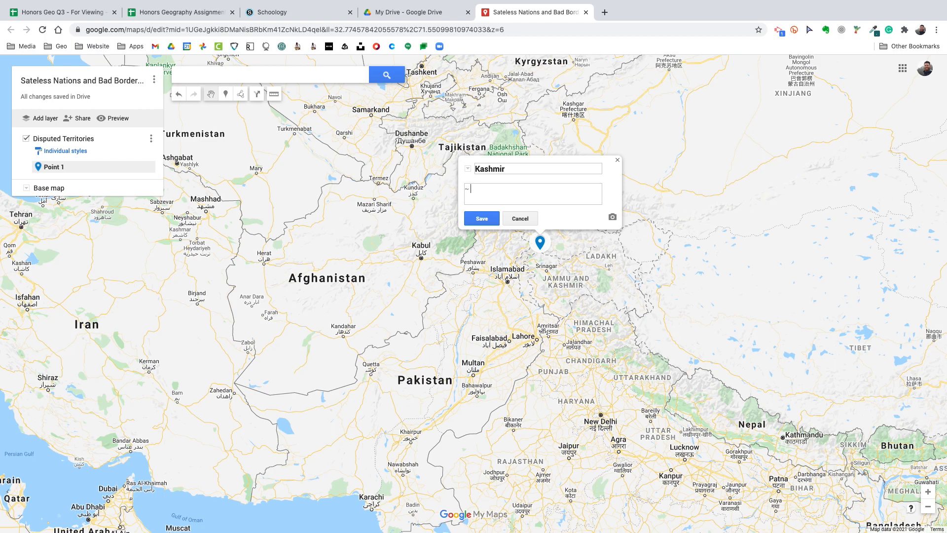
{"action": "type", "text": "Note 1"}
{"action": "key", "text": "Return"}
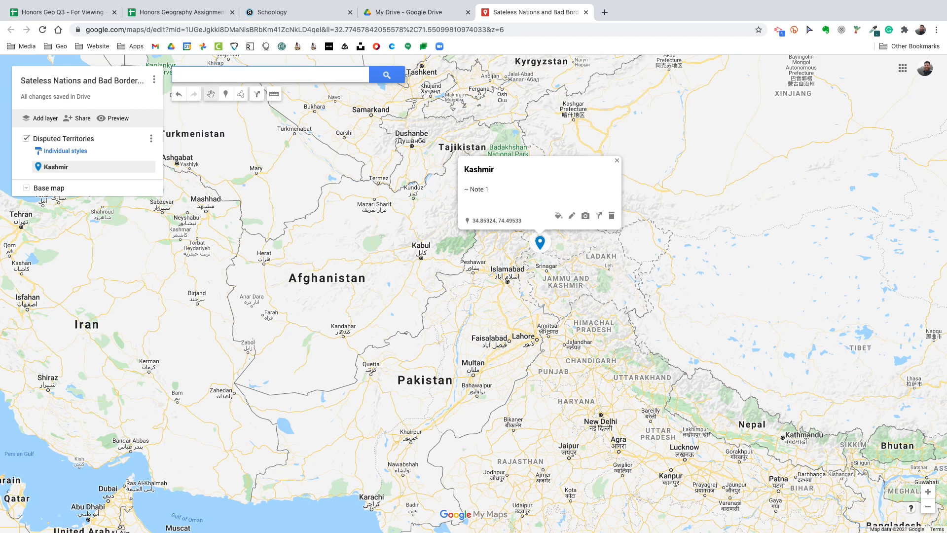
{"action": "left_click", "coordinate": [514, 197]}
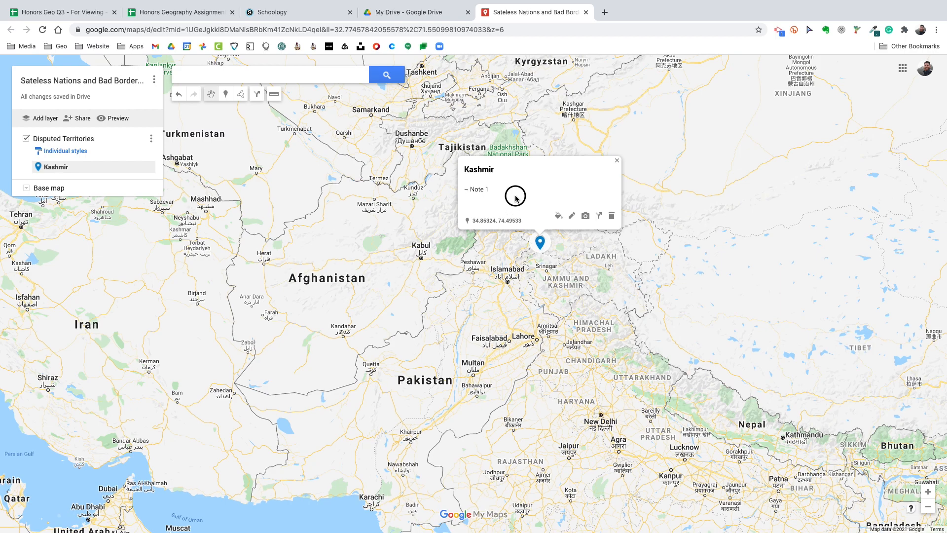
{"action": "left_click", "coordinate": [573, 218]}
{"action": "left_click", "coordinate": [520, 193]}
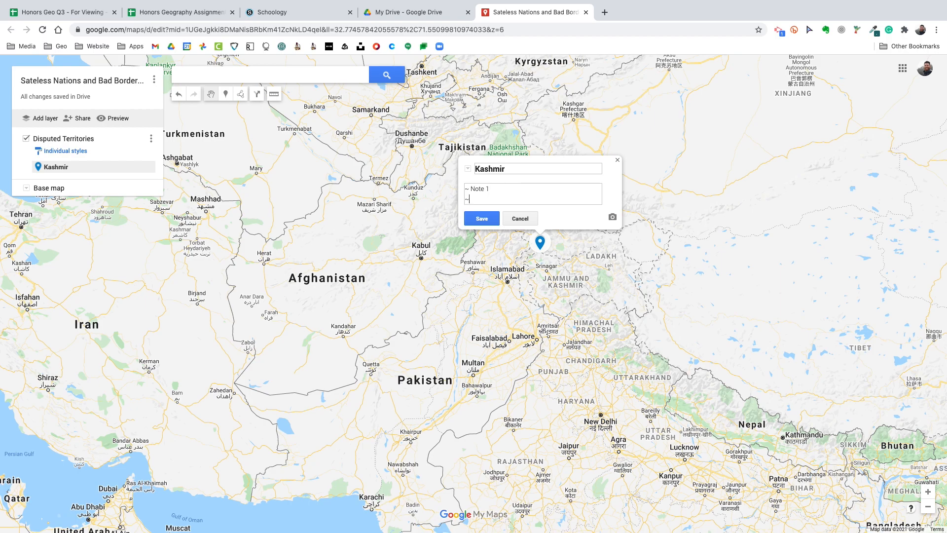
{"action": "type", "text": "~ Line 2"}
{"action": "key", "text": "Return"}
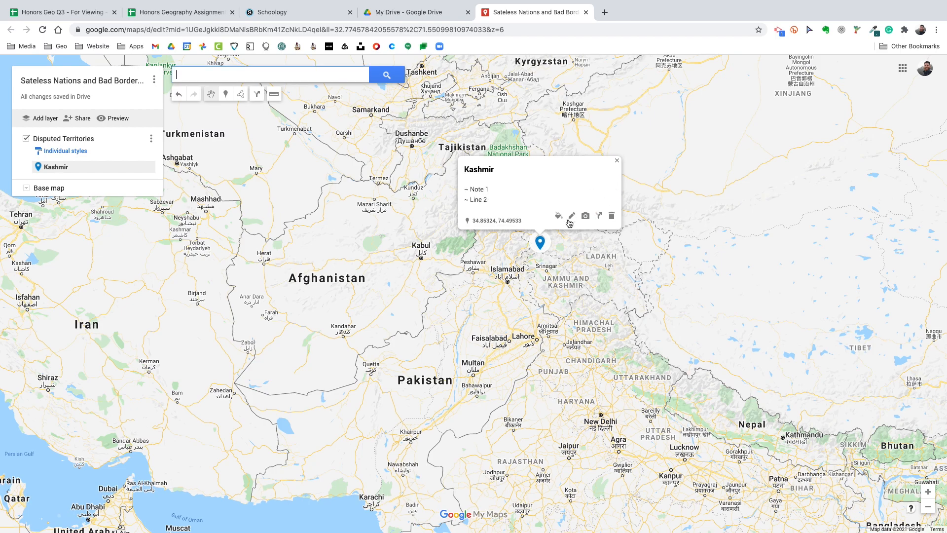
Add a third line "~" and blank lines below it to the Kashmir marker's description, save, and close its info window
{"action": "left_click", "coordinate": [572, 216]}
{"action": "left_click", "coordinate": [506, 198]}
{"action": "key", "text": "Return"}
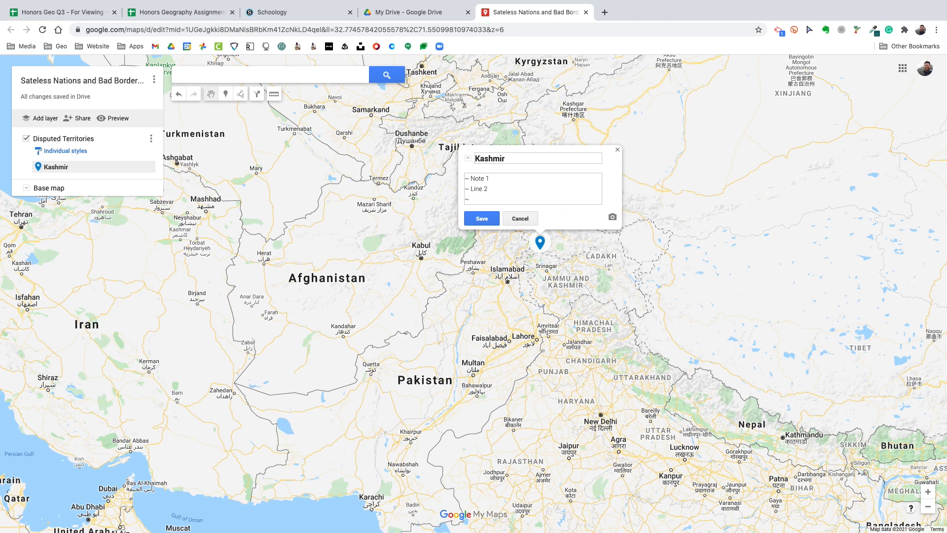
{"action": "type", "text": "~"}
{"action": "key", "text": "Return"}
{"action": "key", "text": "Return"}
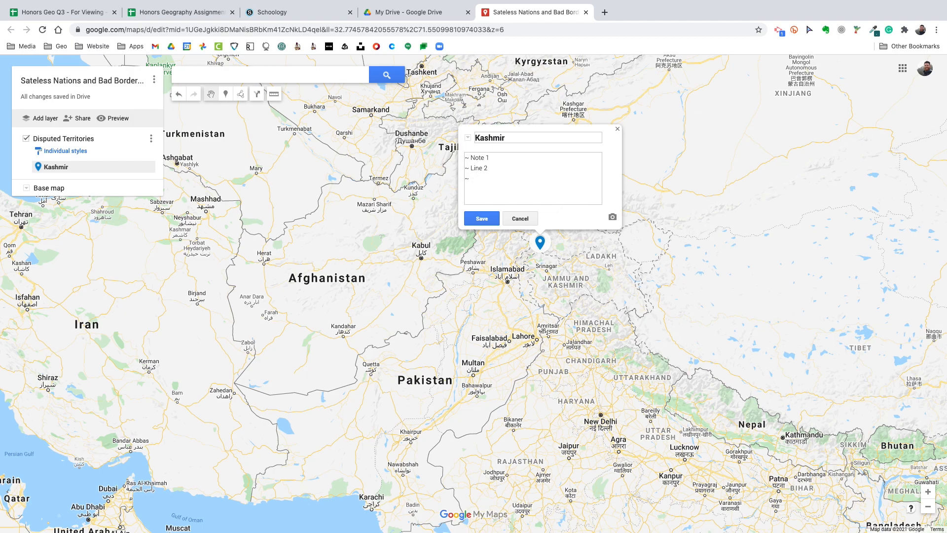
{"action": "left_click", "coordinate": [485, 219]}
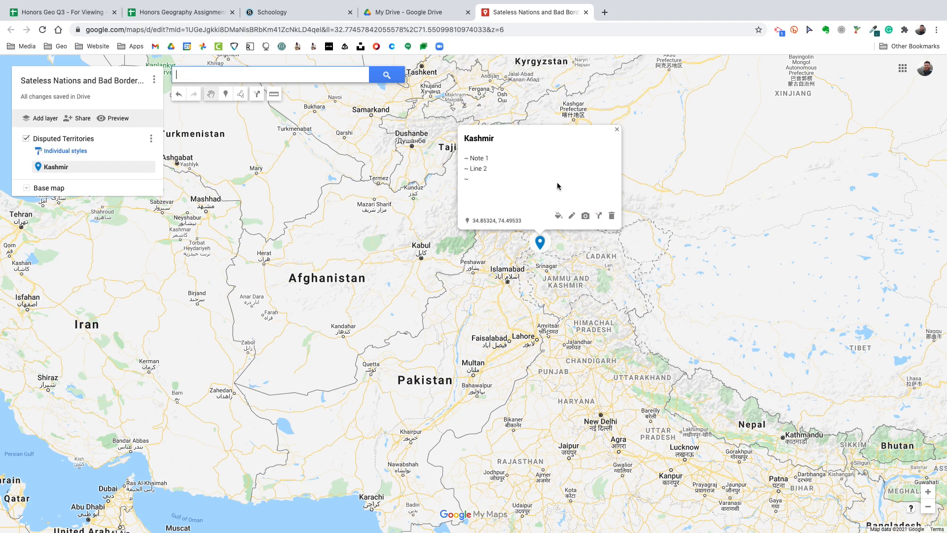
{"action": "left_click", "coordinate": [617, 130]}
Change the Kashmir marker's icon to the lightning-bolt symbol from the Crisis group
{"action": "left_click", "coordinate": [539, 244]}
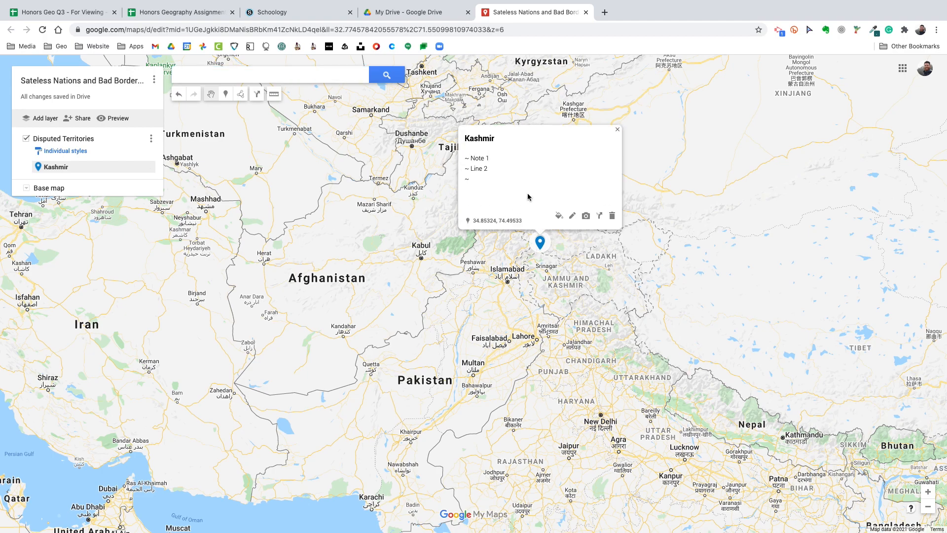
{"action": "left_click", "coordinate": [559, 217]}
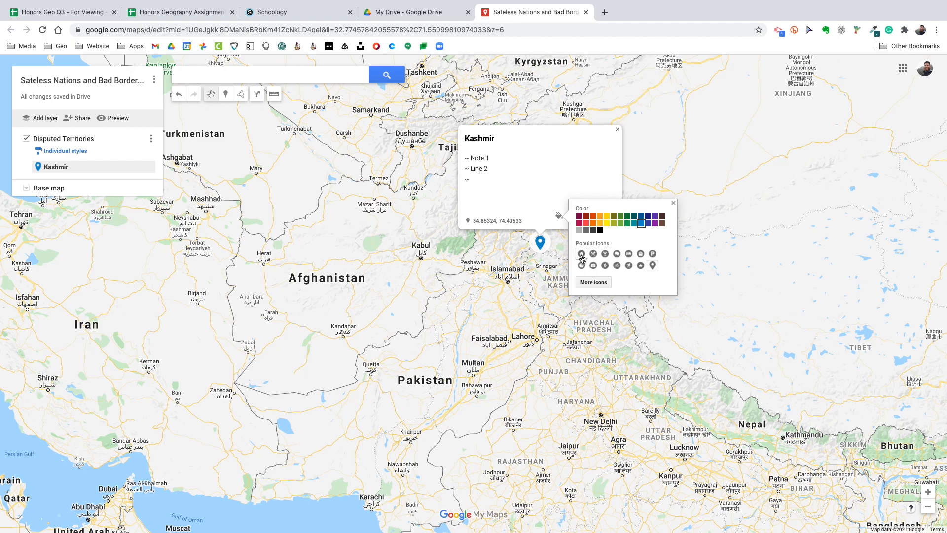
{"action": "left_click", "coordinate": [593, 282]}
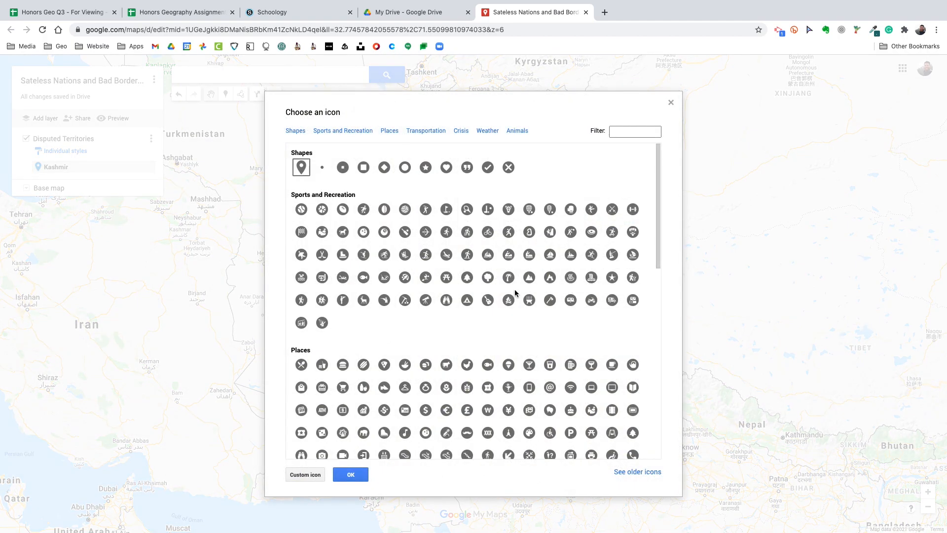
{"action": "scroll", "coordinate": [493, 306], "scroll_direction": "down", "scroll_amount": 3}
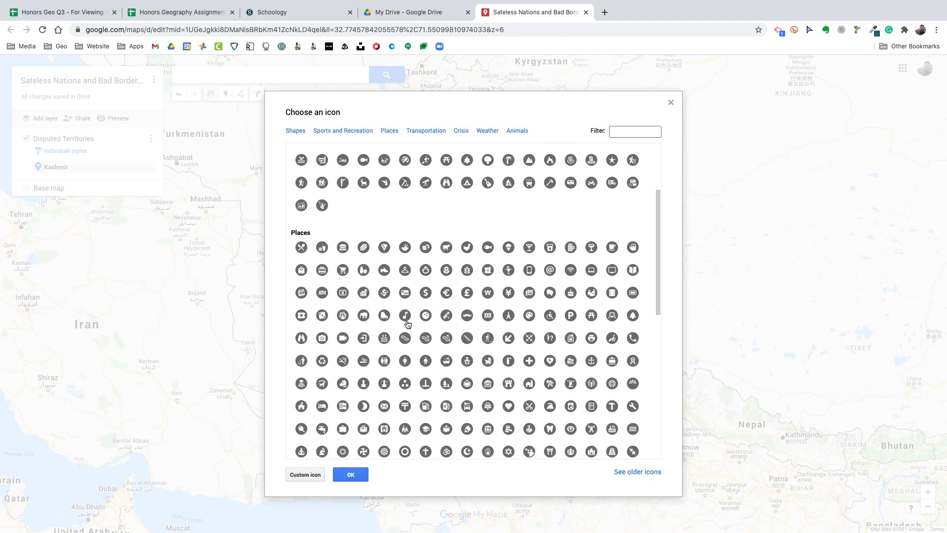
{"action": "left_click", "coordinate": [447, 293]}
{"action": "scroll", "coordinate": [551, 296], "scroll_direction": "down", "scroll_amount": 3}
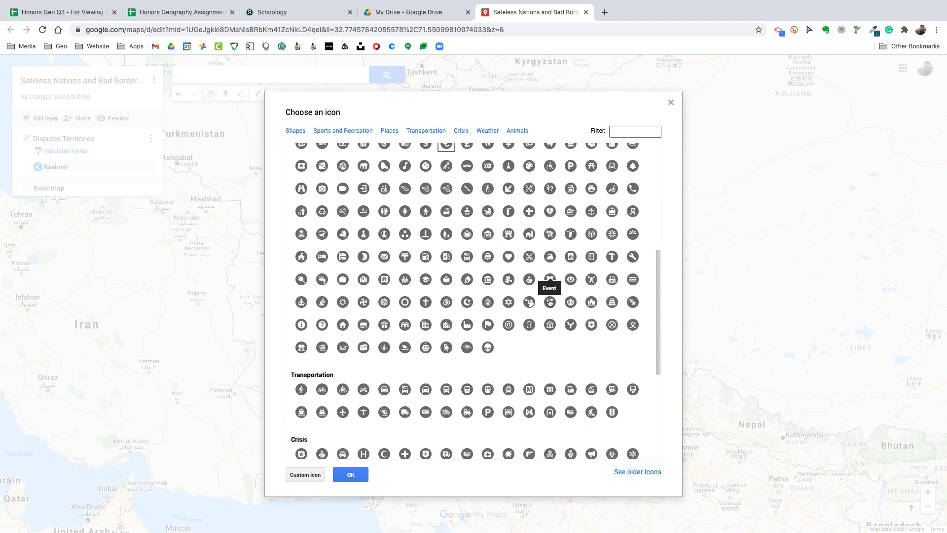
{"action": "scroll", "coordinate": [570, 356], "scroll_direction": "down", "scroll_amount": 1}
{"action": "scroll", "coordinate": [568, 355], "scroll_direction": "down", "scroll_amount": 3}
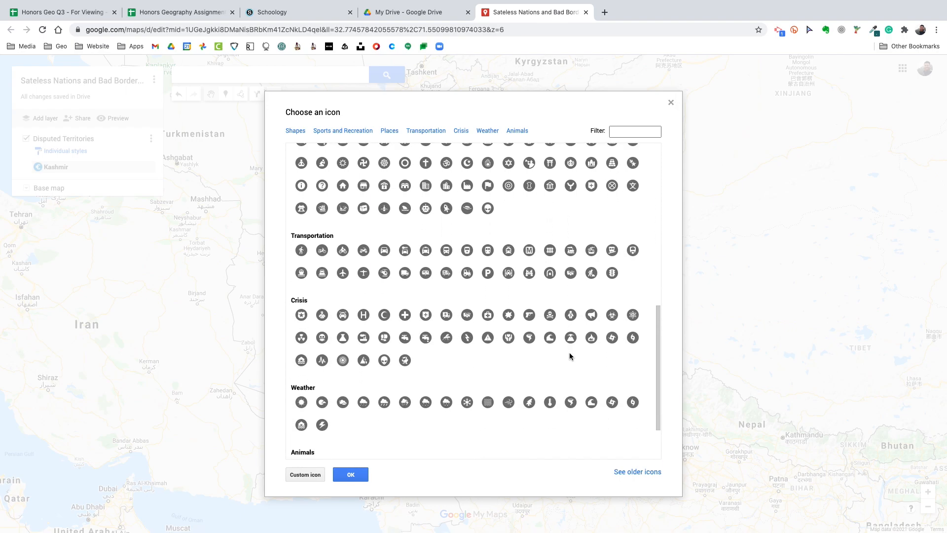
{"action": "left_click", "coordinate": [468, 300]}
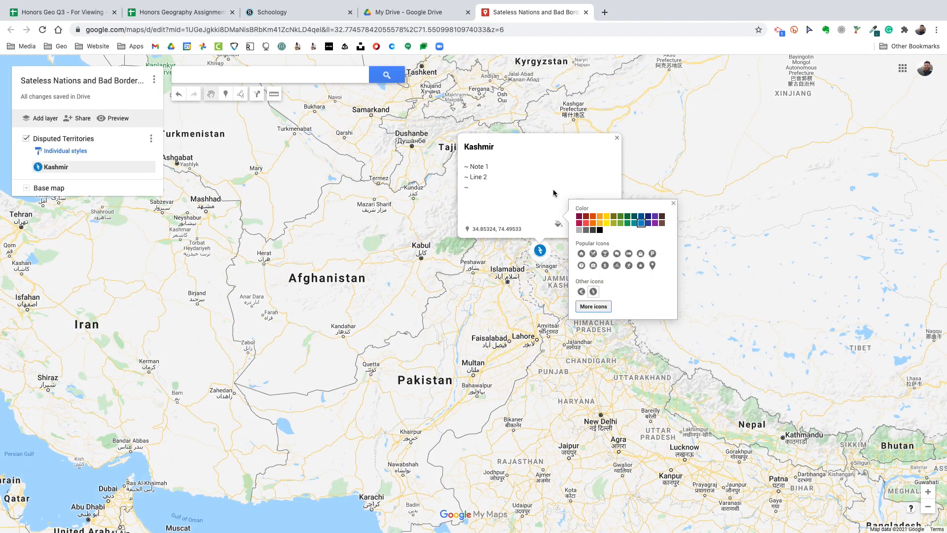
Recolour the Kashmir marker orange and move it north, just outside the disputed region near the Tajikistan–China border
{"action": "left_click", "coordinate": [599, 216]}
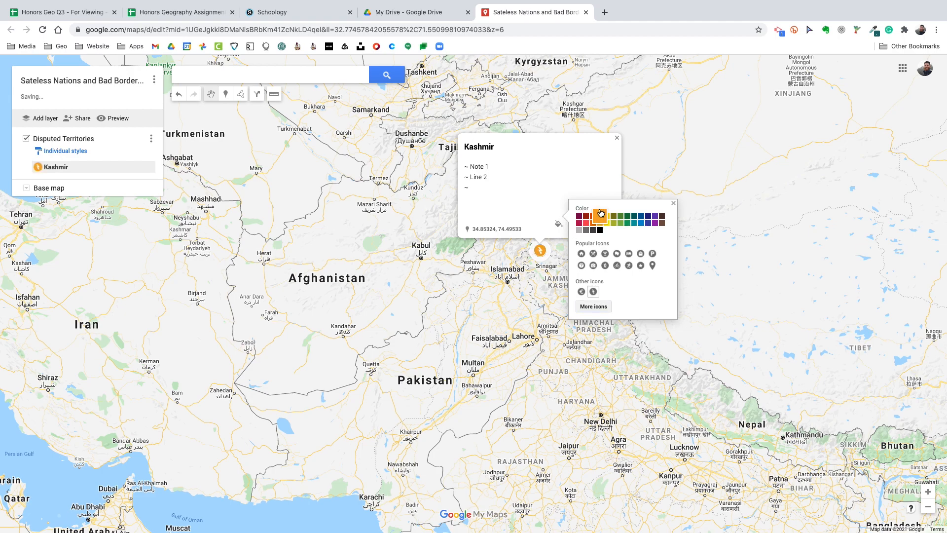
{"action": "left_click", "coordinate": [617, 139]}
{"action": "mouse_move", "coordinate": [540, 251]}
{"action": "left_mouse_down"}
{"action": "mouse_move", "coordinate": [547, 208]}
{"action": "mouse_move", "coordinate": [525, 224]}
{"action": "left_mouse_up"}
{"action": "left_click", "coordinate": [525, 225]}
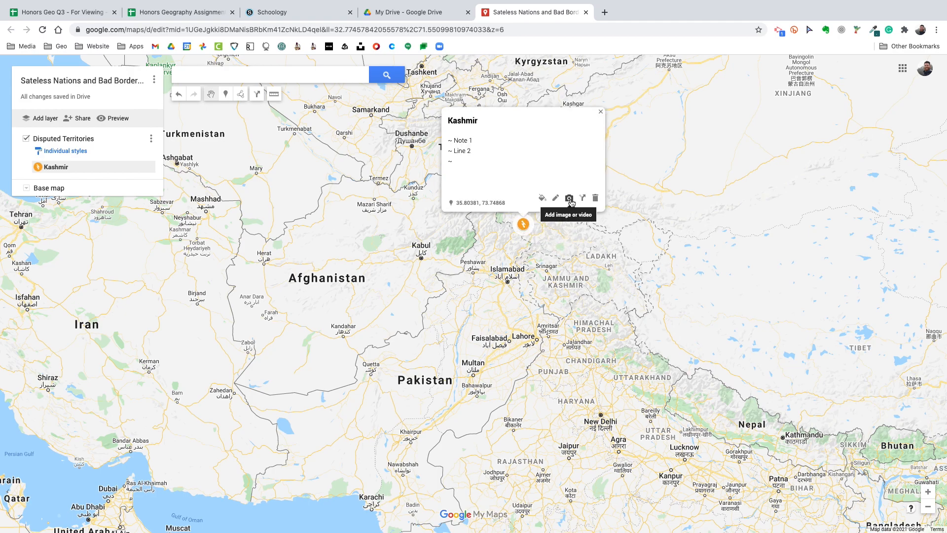
{"action": "left_click", "coordinate": [601, 115]}
{"action": "left_click_drag", "start_coordinate": [522, 227], "coordinate": [560, 184]}
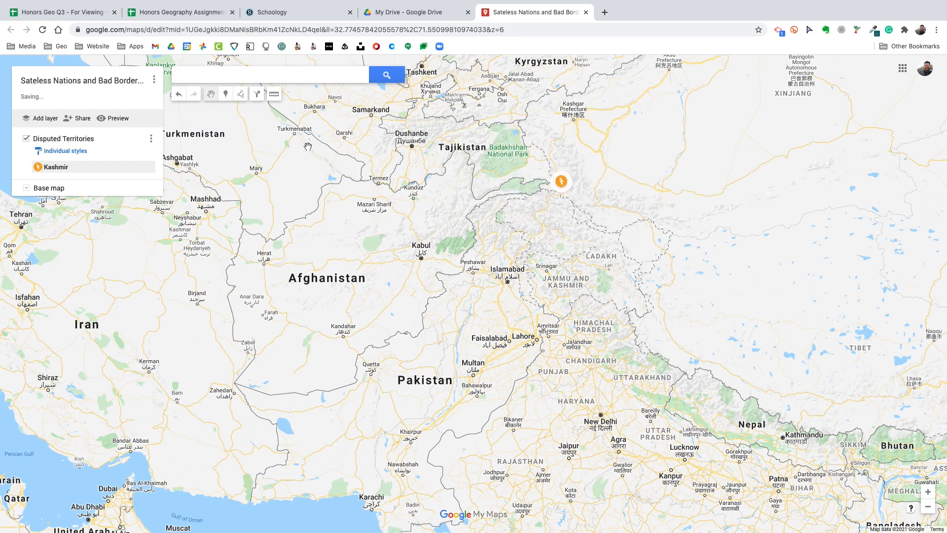
Draw a closed seven-cornered polygon of about 152,000 sq mi around Jammu and Kashmir and Ladakh, reaching west to Peshawar, and nudge it slightly
{"action": "left_click", "coordinate": [242, 96]}
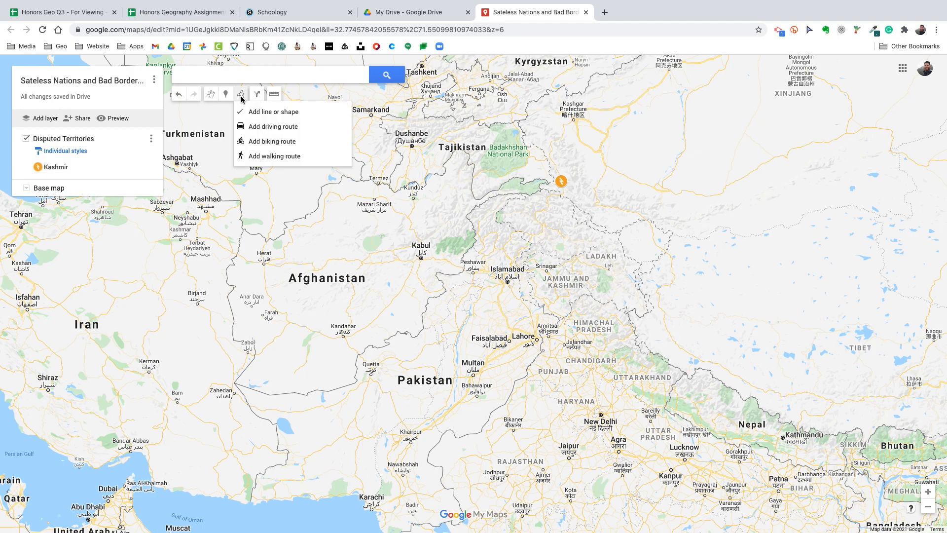
{"action": "left_click", "coordinate": [255, 113]}
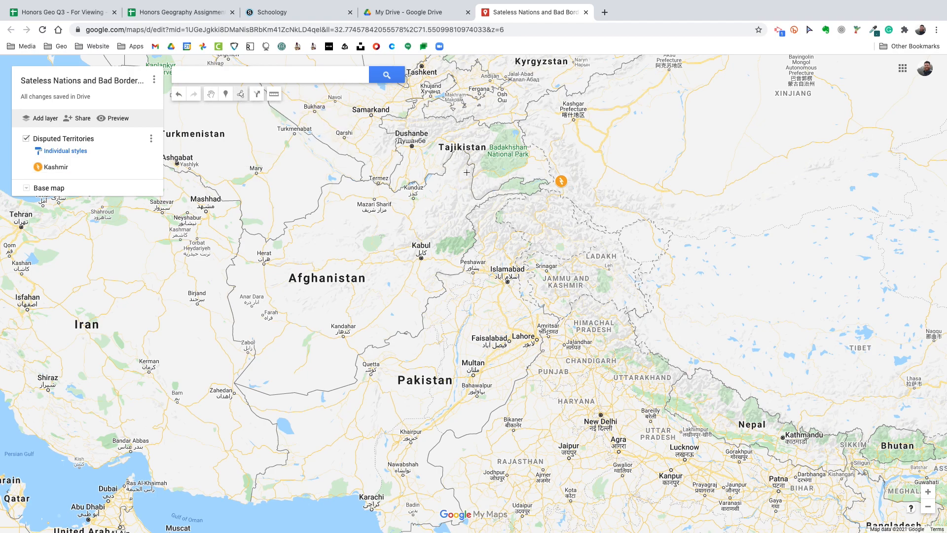
{"action": "left_click", "coordinate": [535, 176]}
{"action": "left_click", "coordinate": [460, 216]}
{"action": "left_click", "coordinate": [464, 271]}
{"action": "left_click", "coordinate": [561, 330]}
{"action": "left_click", "coordinate": [674, 304]}
{"action": "left_click", "coordinate": [694, 230]}
{"action": "left_click", "coordinate": [612, 211]}
{"action": "left_click", "coordinate": [535, 176]}
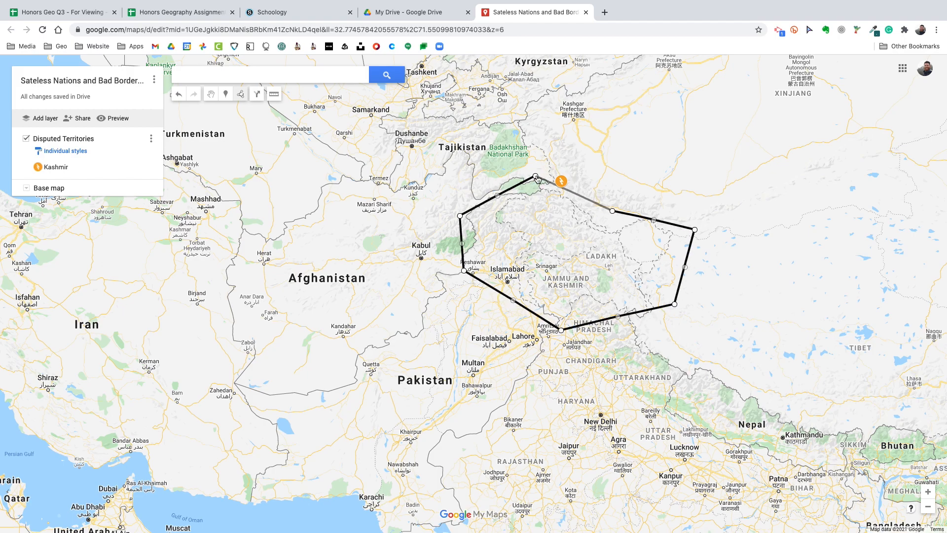
{"action": "mouse_move", "coordinate": [569, 309]}
{"action": "left_mouse_down"}
{"action": "mouse_move", "coordinate": [558, 316]}
{"action": "mouse_move", "coordinate": [573, 298]}
{"action": "mouse_move", "coordinate": [566, 309]}
{"action": "left_mouse_up"}
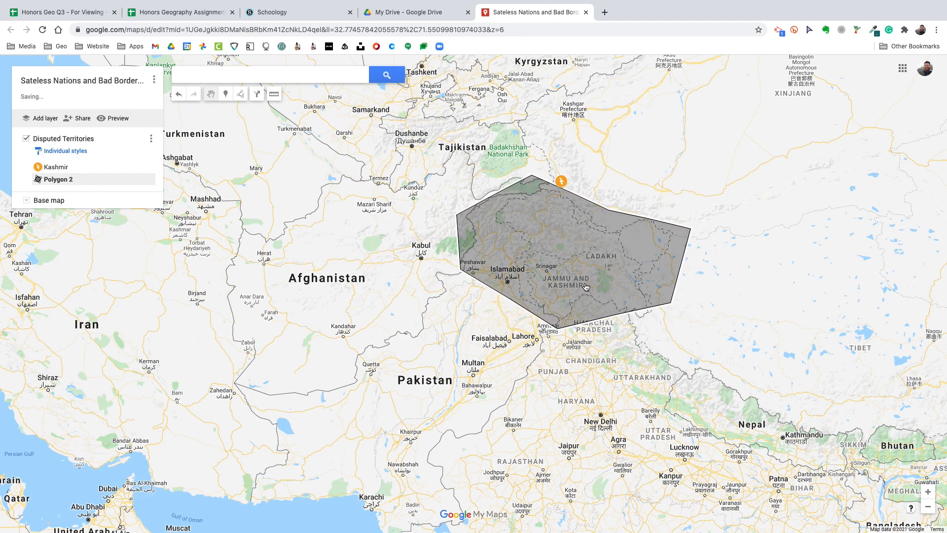
Open the new polygon's name and description for editing, save them without changes, and close its info window
{"action": "left_click", "coordinate": [582, 255]}
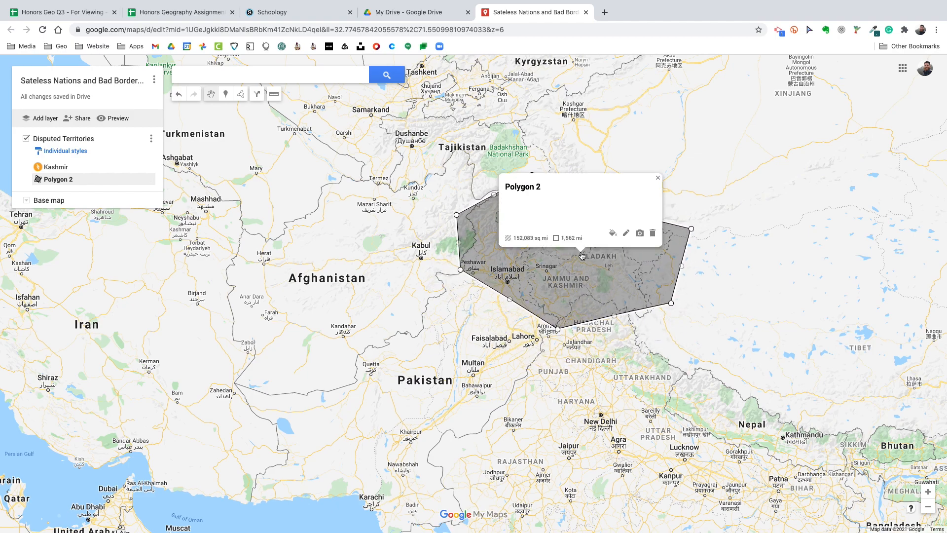
{"action": "left_click", "coordinate": [625, 234]}
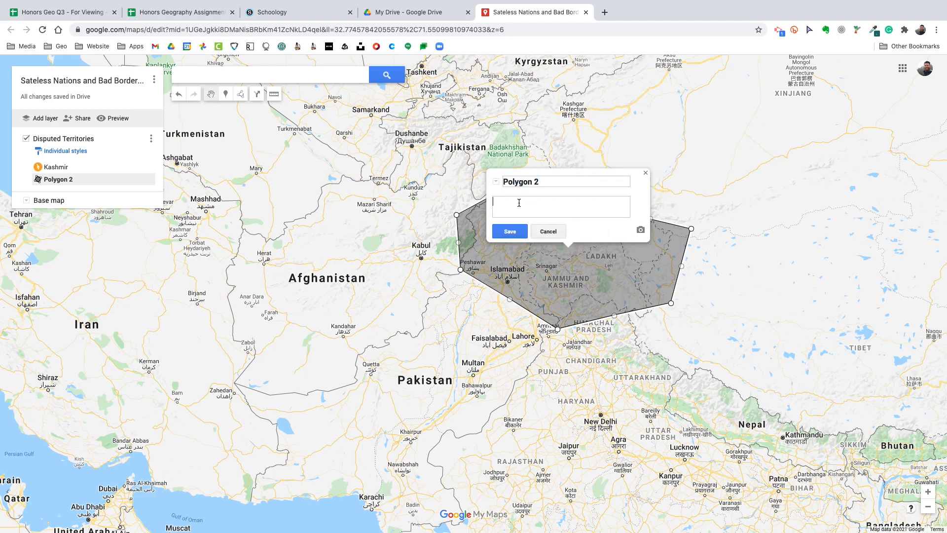
{"action": "left_click", "coordinate": [516, 232]}
{"action": "left_click", "coordinate": [586, 270]}
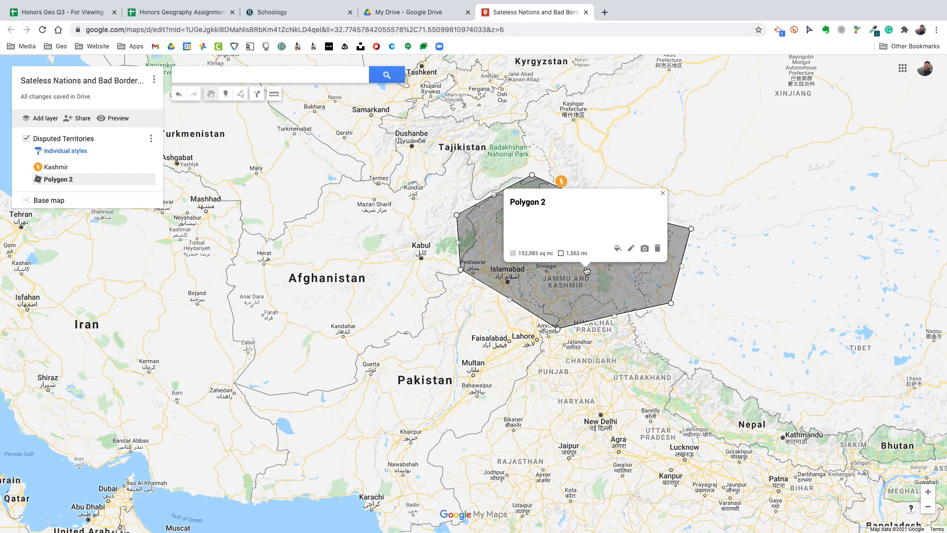
{"action": "left_click", "coordinate": [423, 204]}
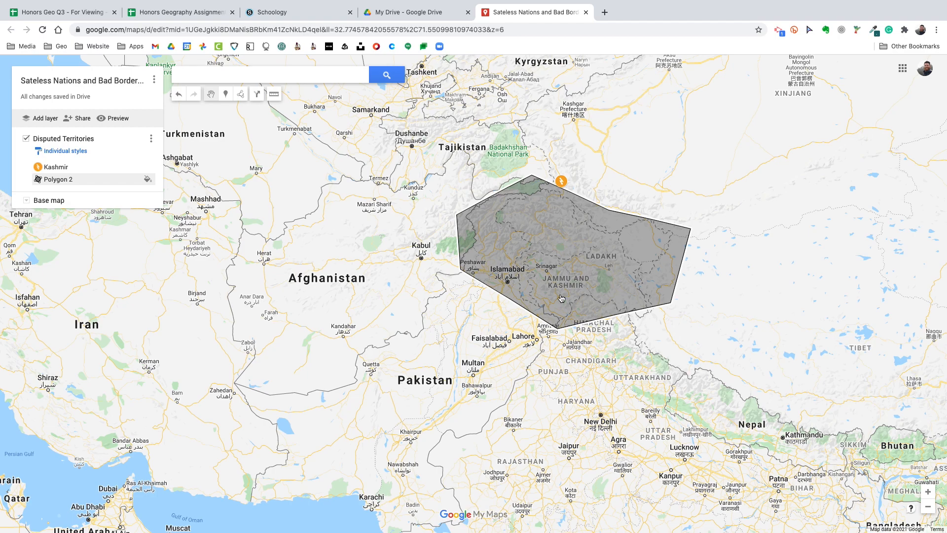
Preview the map in view-only mode, inspect the Kashmir marker's details, and look through the available map options
{"action": "left_click", "coordinate": [121, 120]}
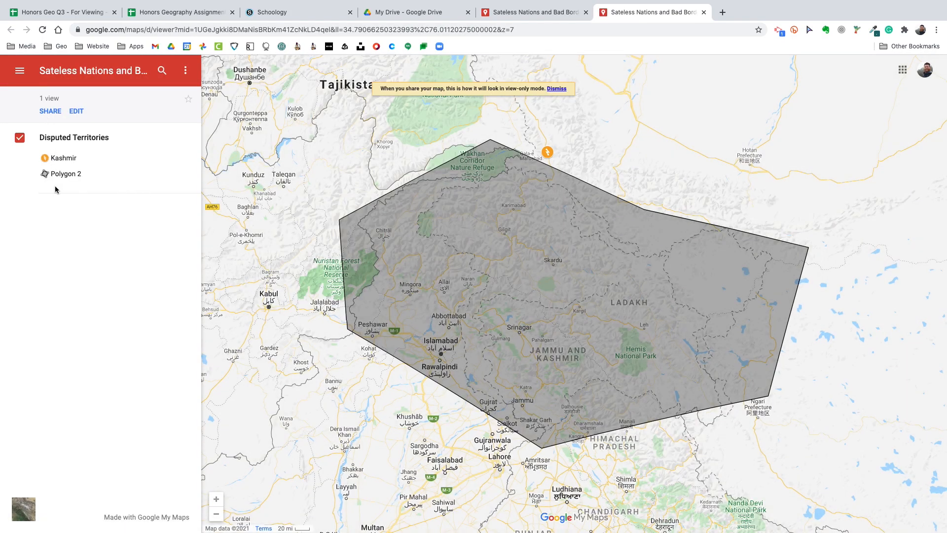
{"action": "left_click", "coordinate": [59, 157]}
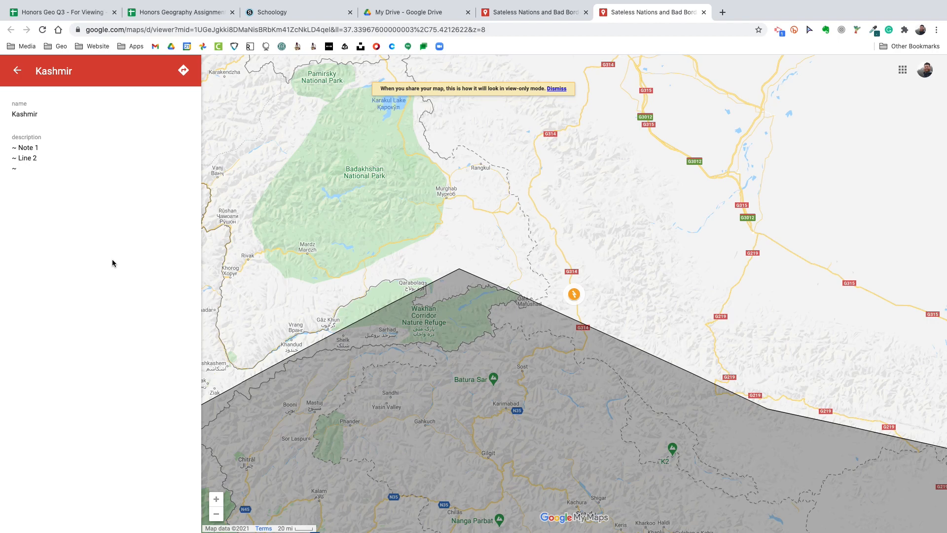
{"action": "left_click", "coordinate": [18, 70]}
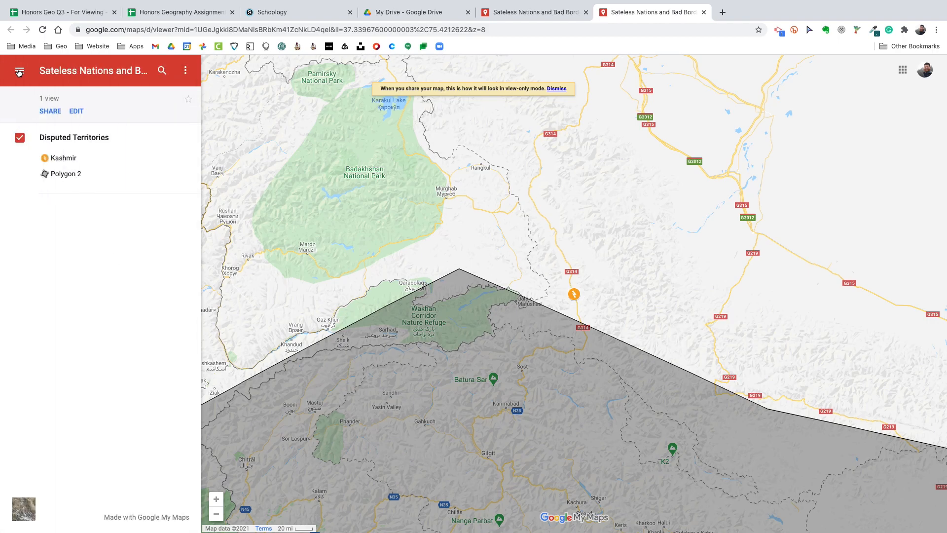
{"action": "left_click", "coordinate": [186, 70]}
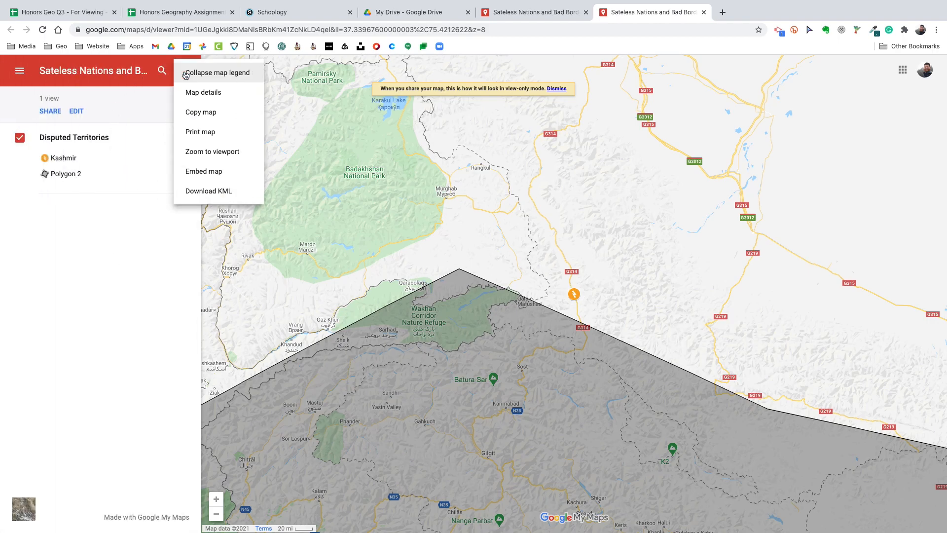
{"action": "left_click", "coordinate": [335, 133]}
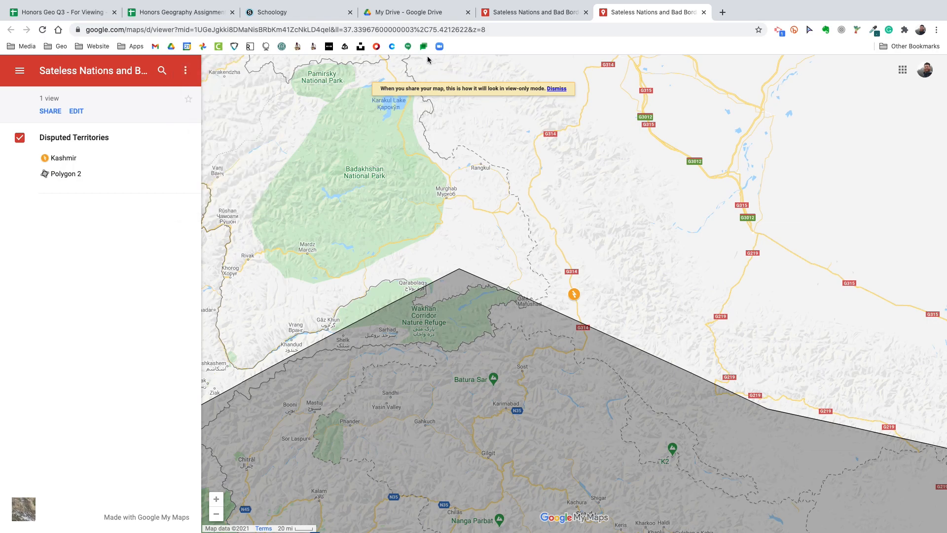
Return to the map editor, open the sharing settings, and copy the map's link
{"action": "left_click", "coordinate": [527, 17]}
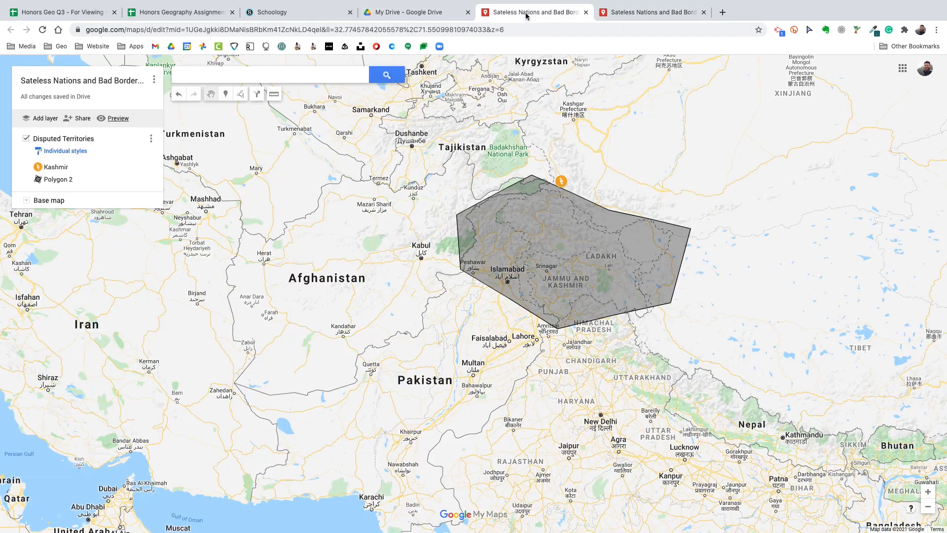
{"action": "left_click", "coordinate": [82, 121]}
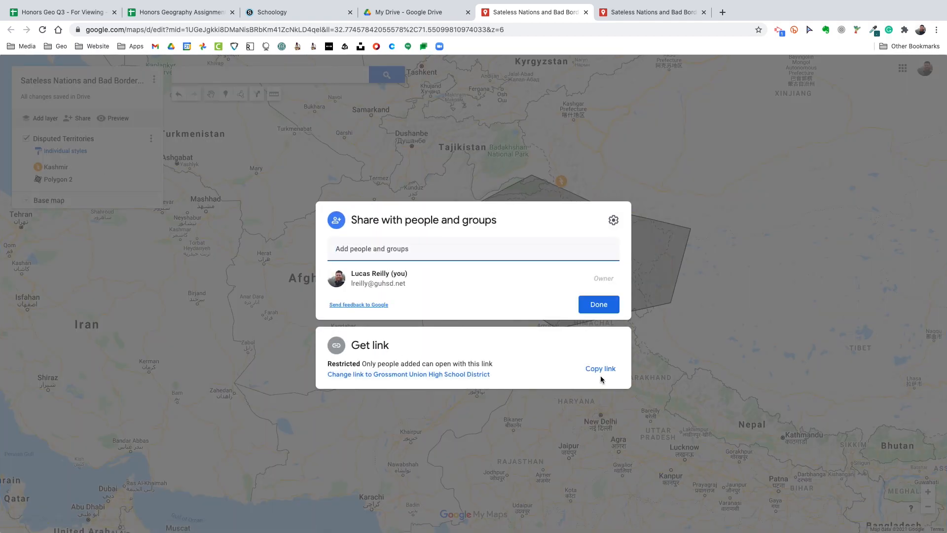
{"action": "left_click", "coordinate": [586, 370]}
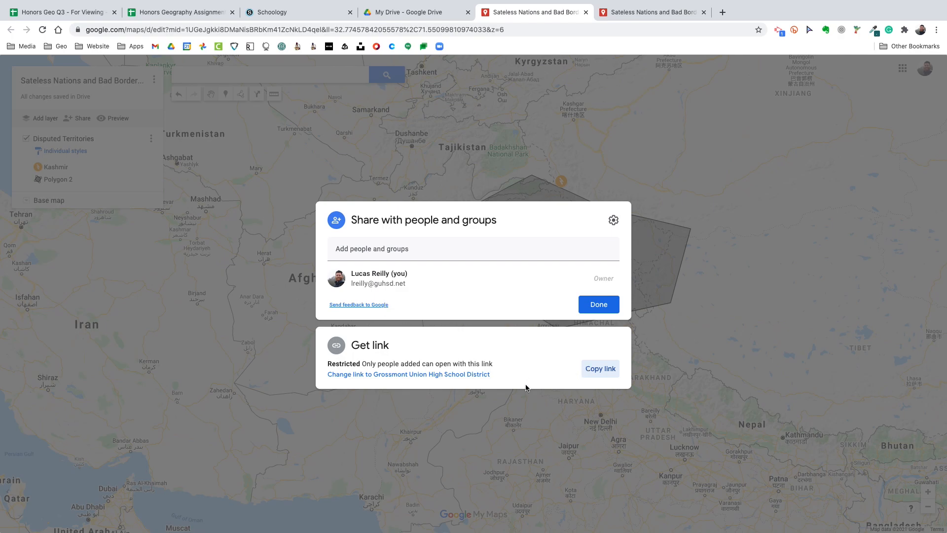
{"action": "left_click", "coordinate": [602, 374]}
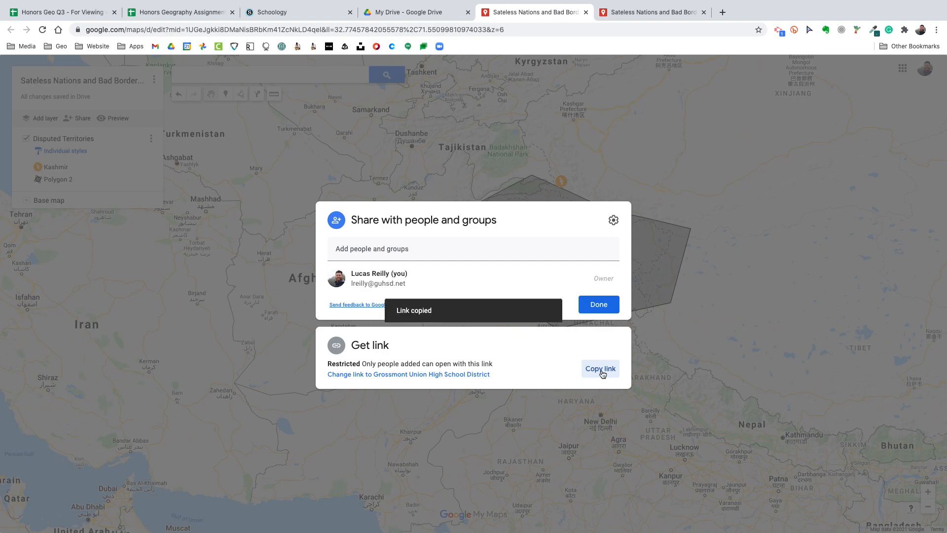